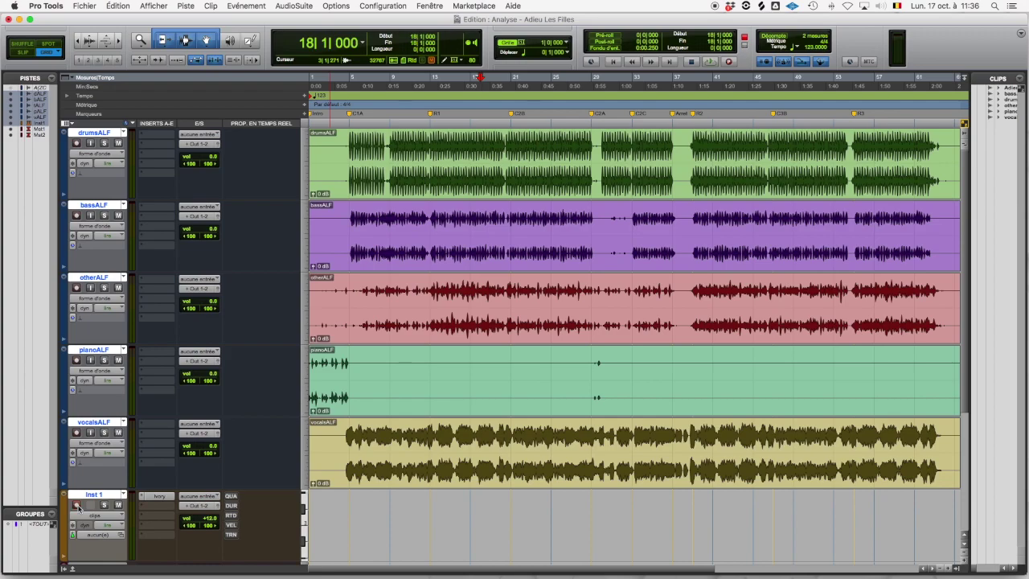
Play the song's intro from the very beginning of the session and stop playback
key("Return")
key("space")
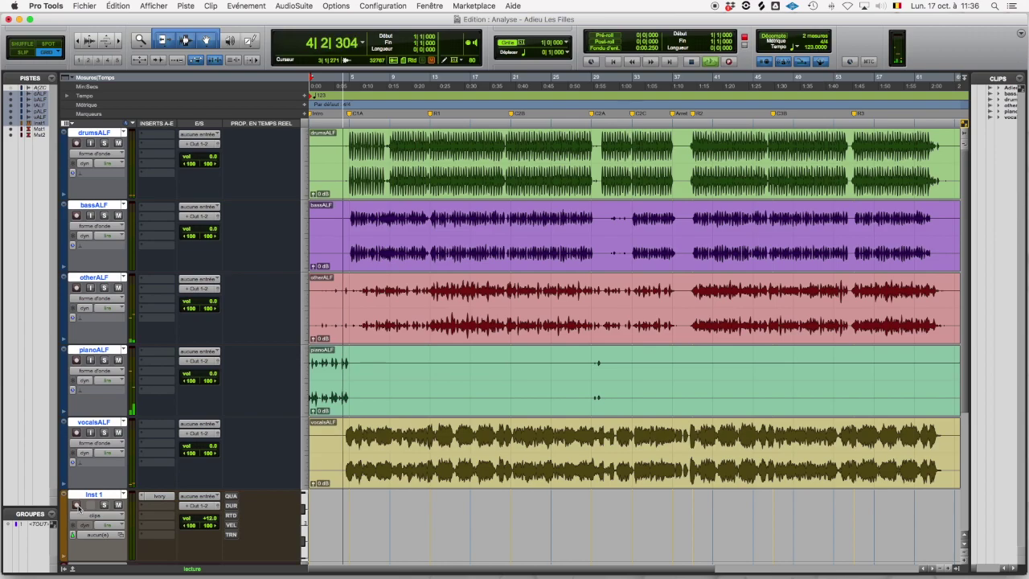
key("space")
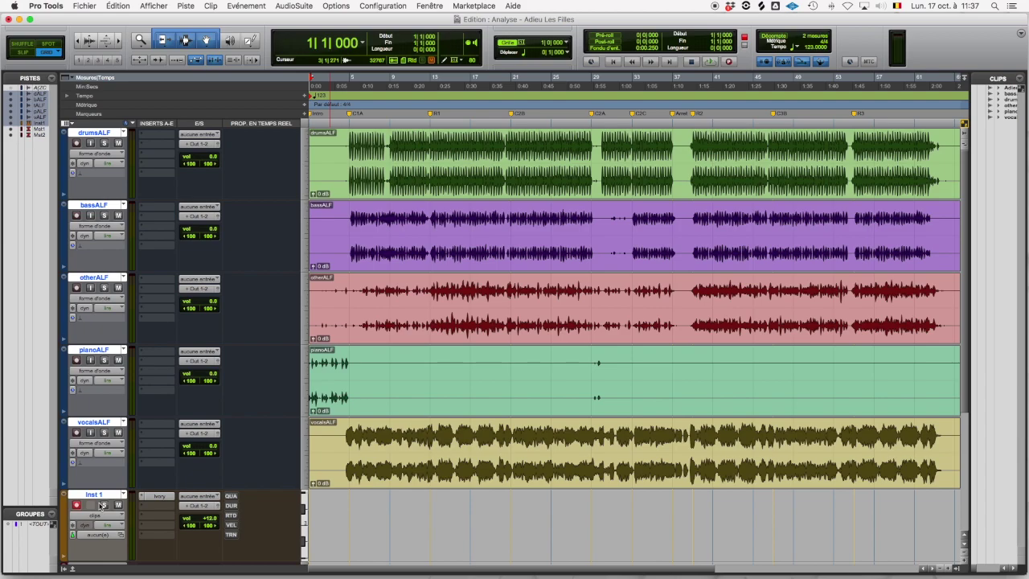
Play the C1A section from bar 5 once with the vocals track muted and once with the vocals audible
left_click(350, 119)
left_click(118, 433)
key("space")
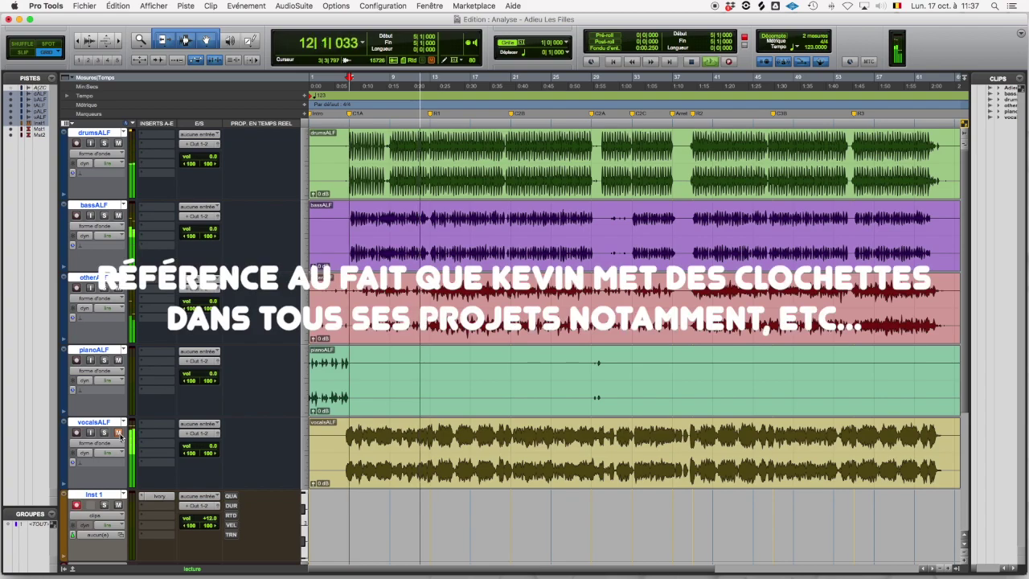
key("space")
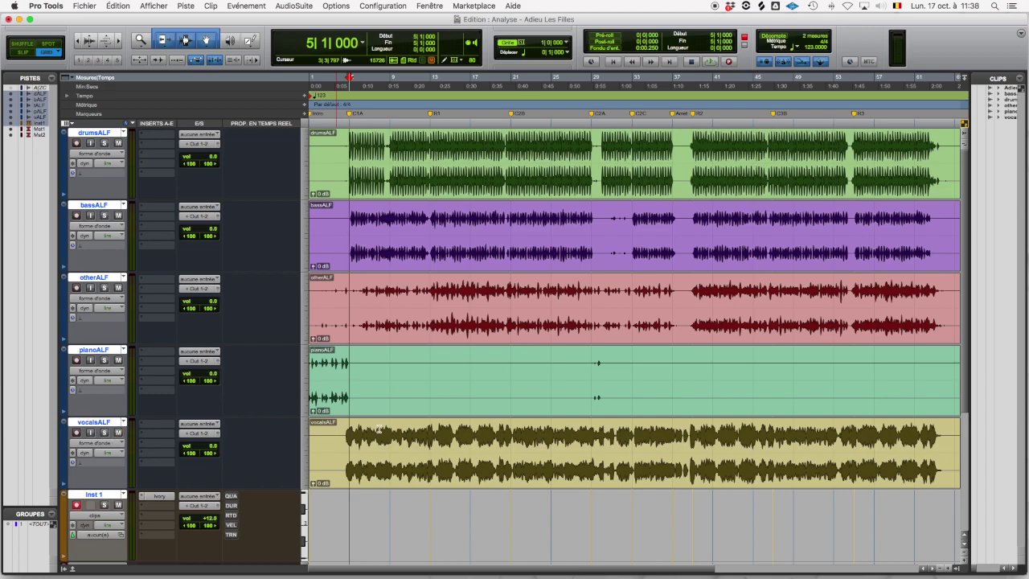
key("space")
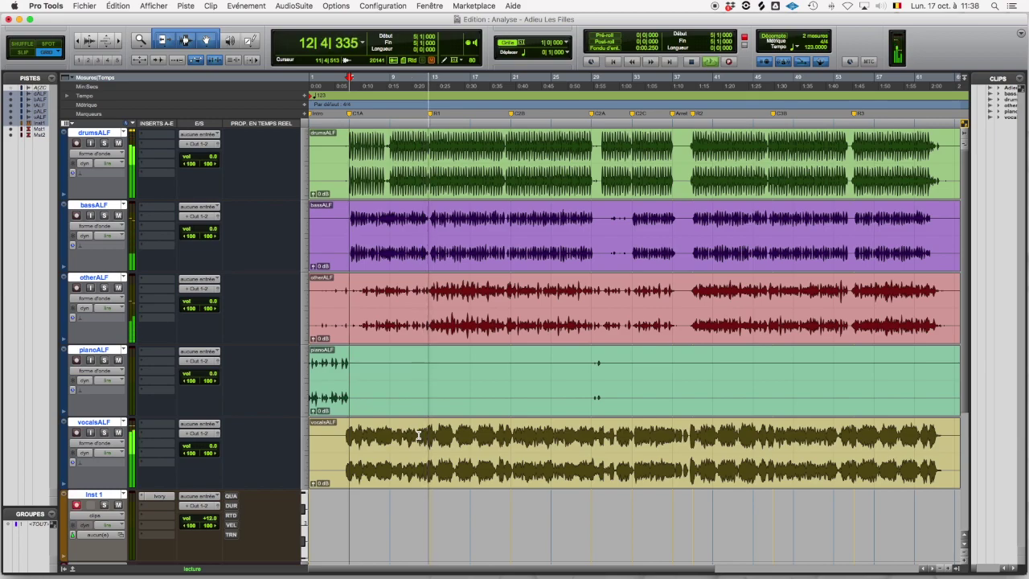
key("space")
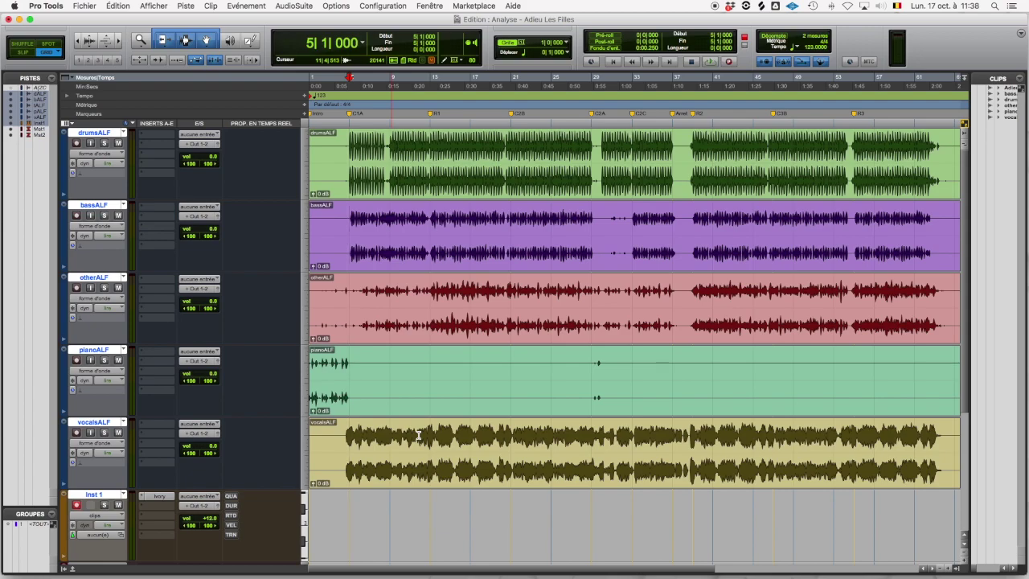
Listen to the C1A section from bar 5 with only the bass track soloed, and clear the solo
left_click(103, 215)
key("space")
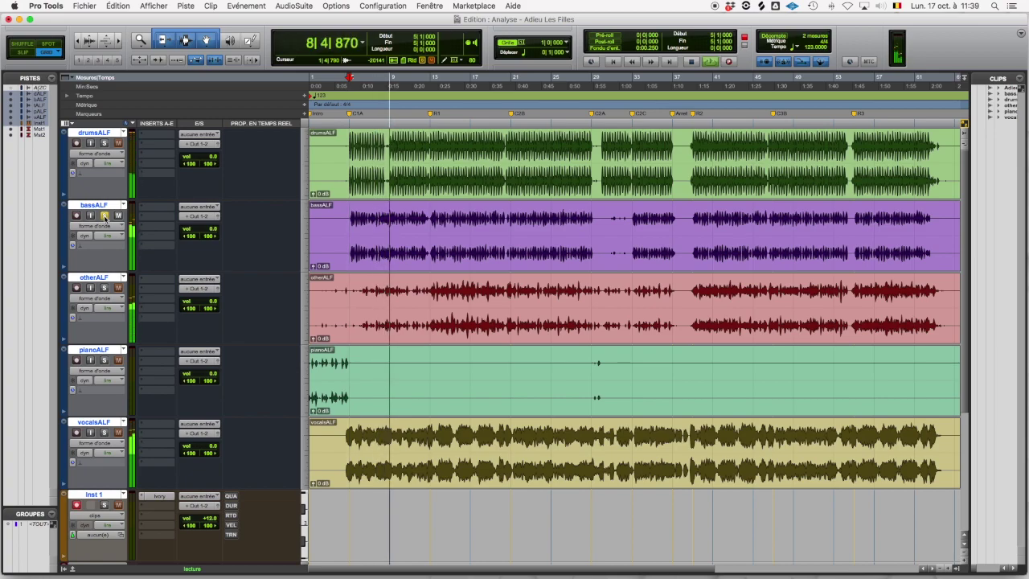
key("space")
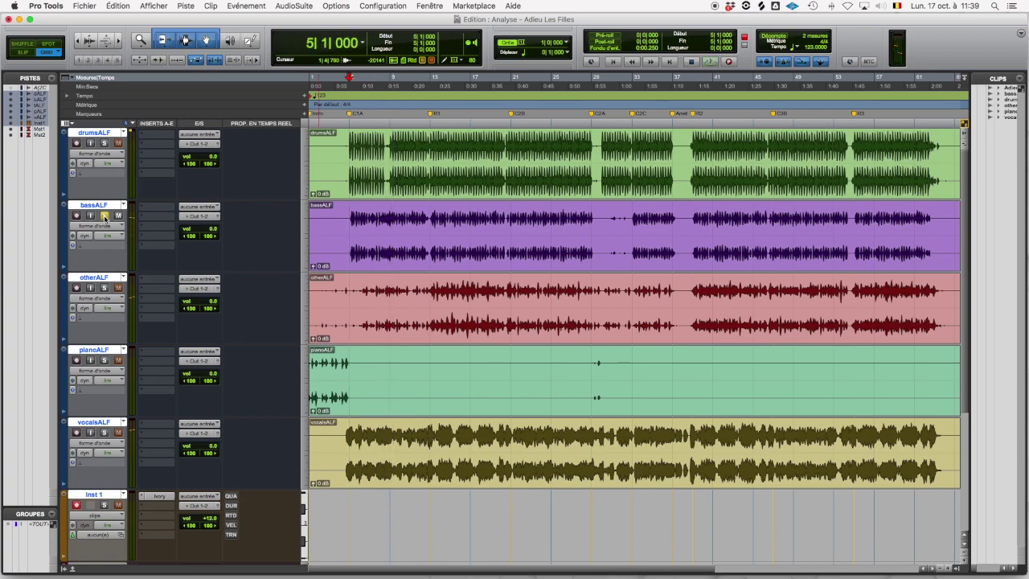
left_click(104, 216)
Play the R1 section from its marker at bar 13 with all tracks audible
left_click(511, 119)
left_click(429, 117)
key("space")
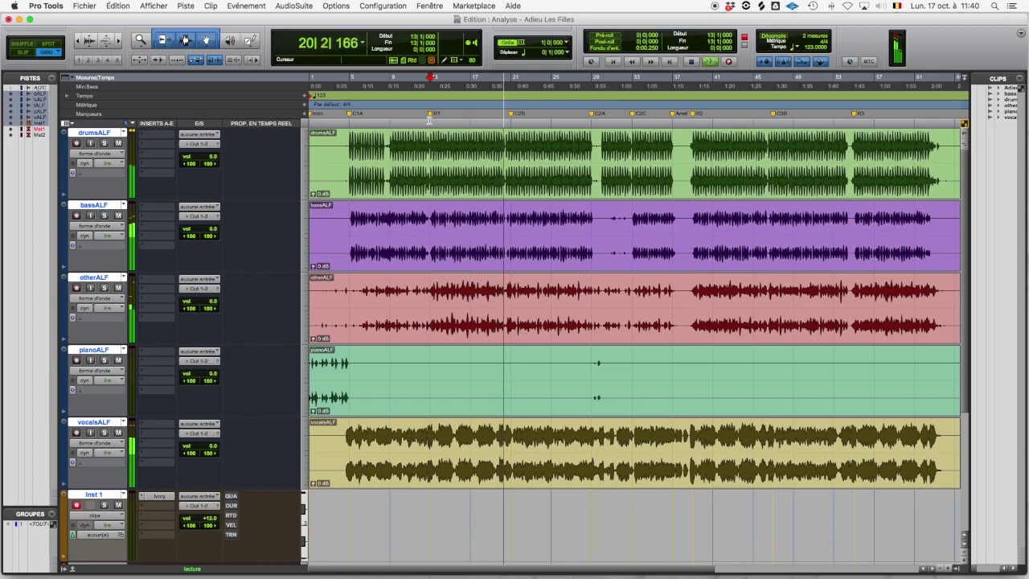
key("space")
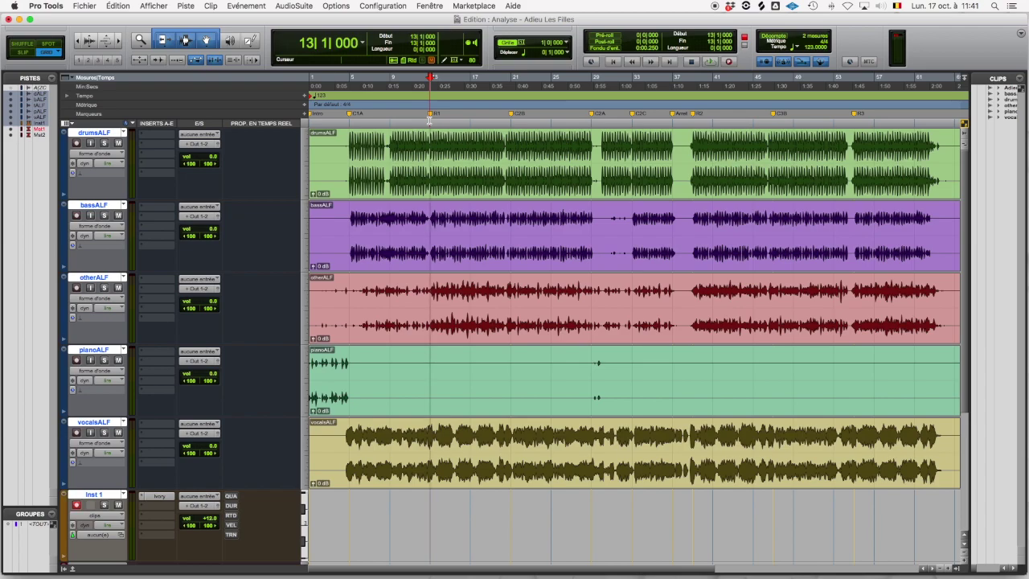
Split the drums, bass, other, piano and vocals clips at bar 21 and play the section from there
left_click(522, 153)
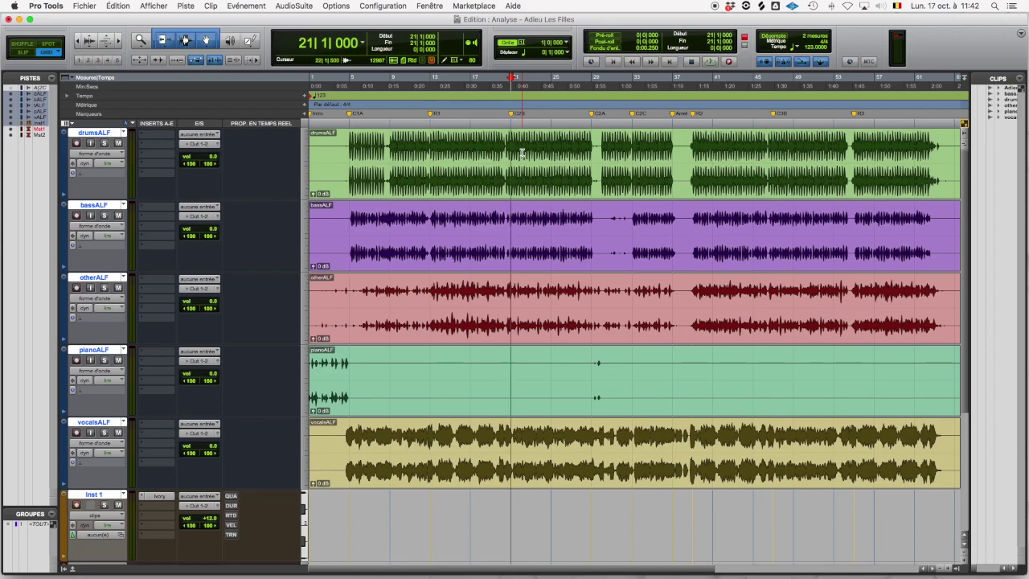
key("super+e")
key("space")
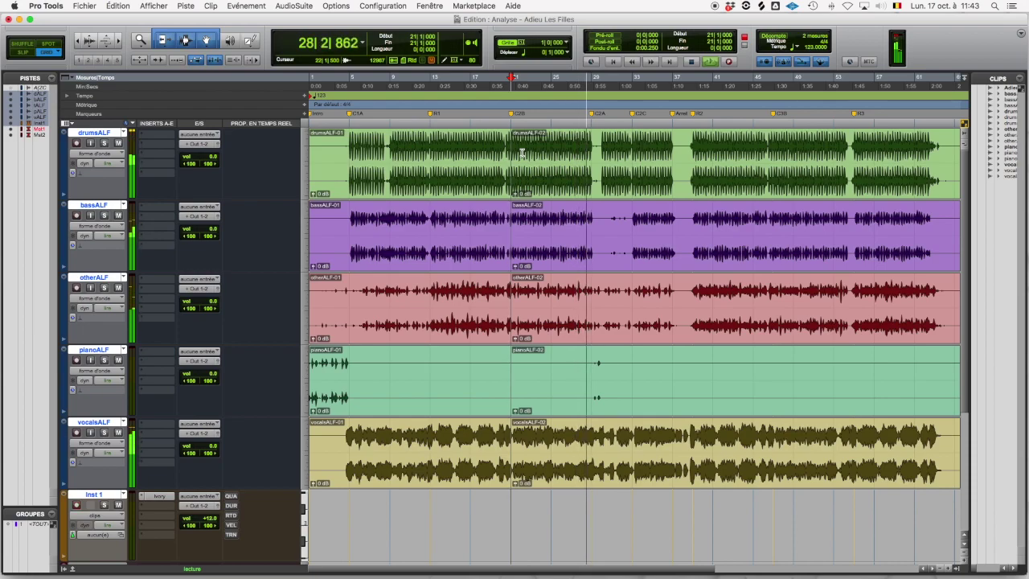
key("space")
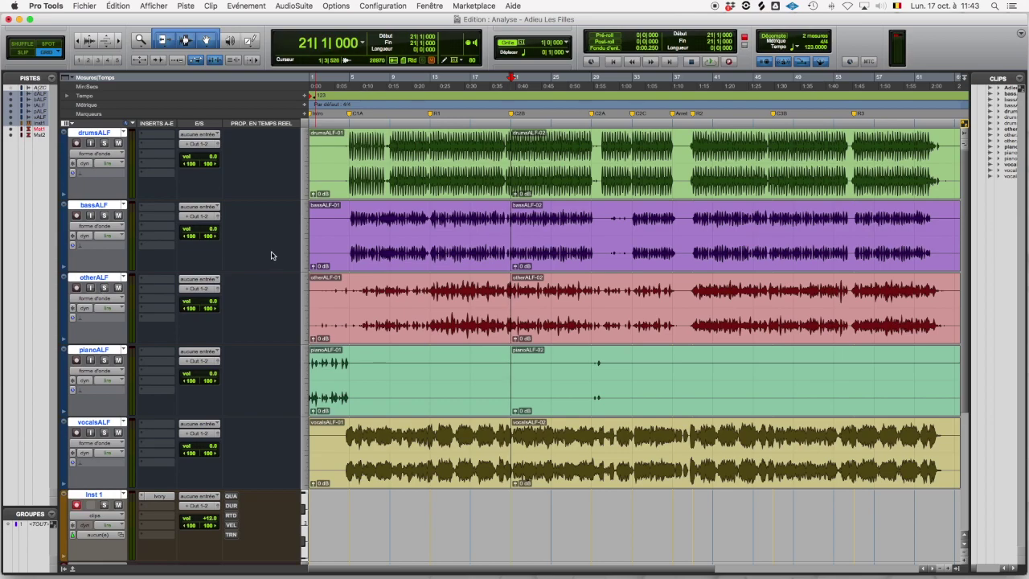
Play the C2A section from bar 29, followed by the section starting at the bar 33 marker
left_click(593, 116)
key("space")
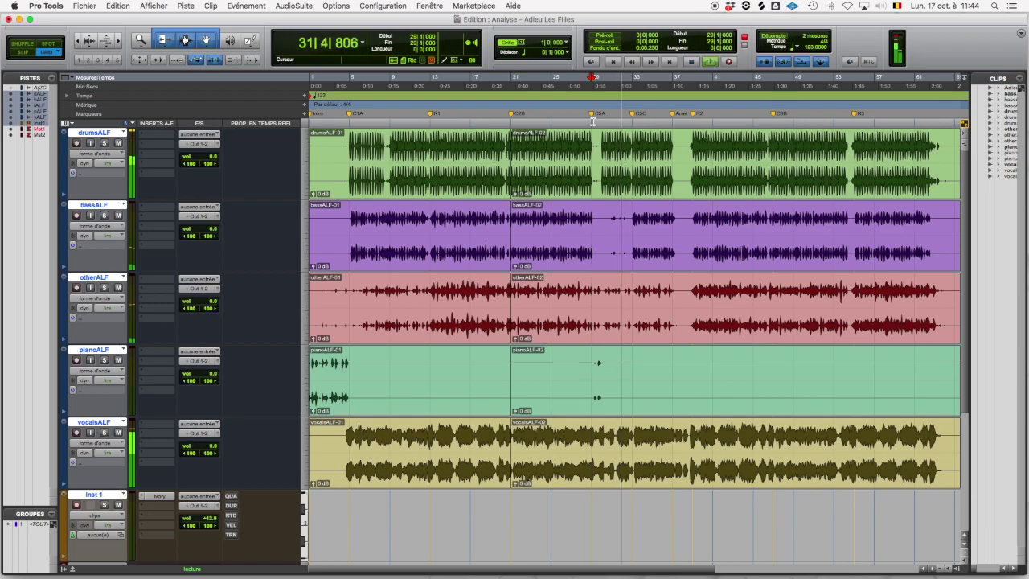
key("space")
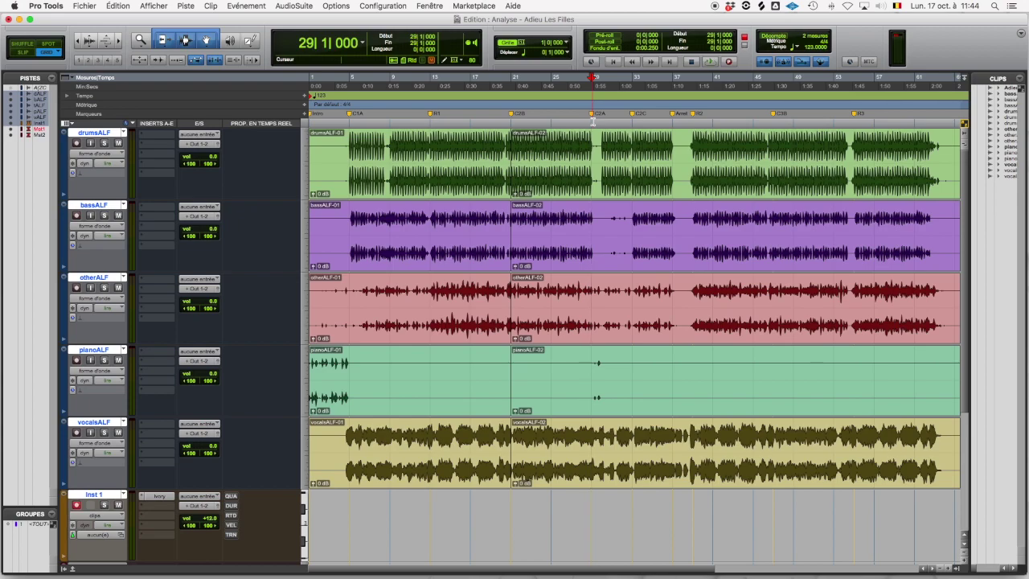
left_click(633, 120)
key("space")
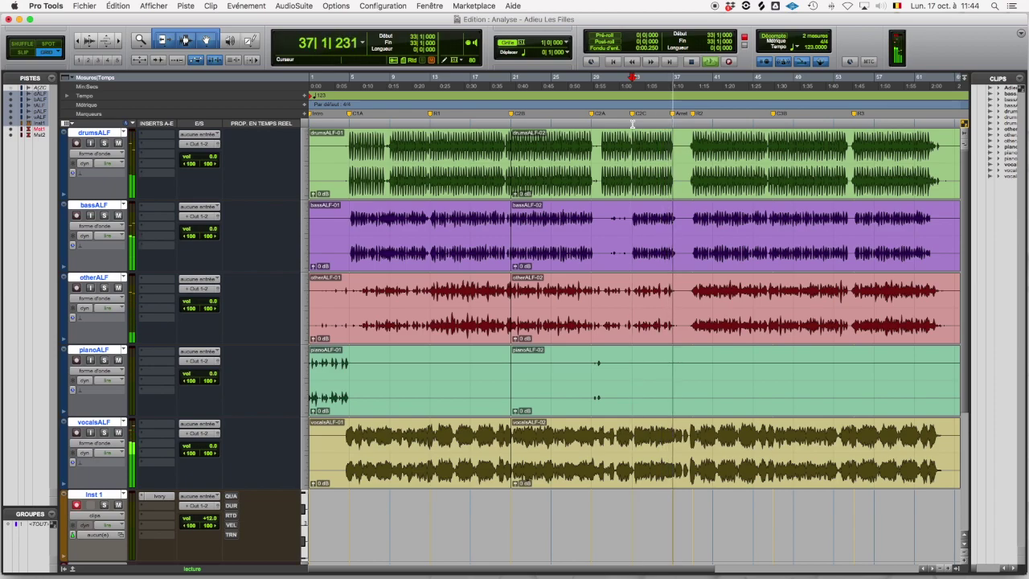
key("space")
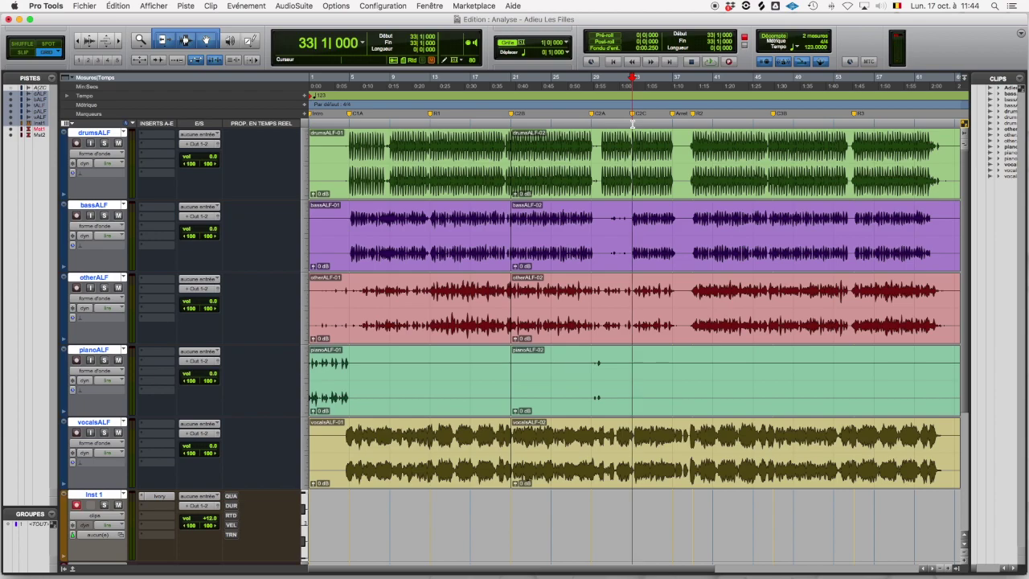
Play the break from its marker at bar 37
key("ctrl+Tab")
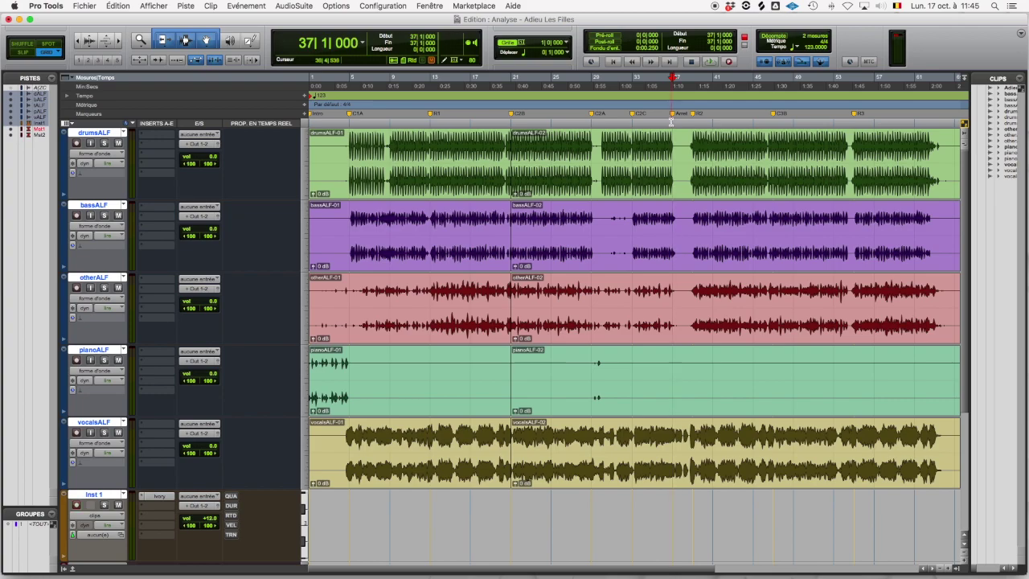
key("space")
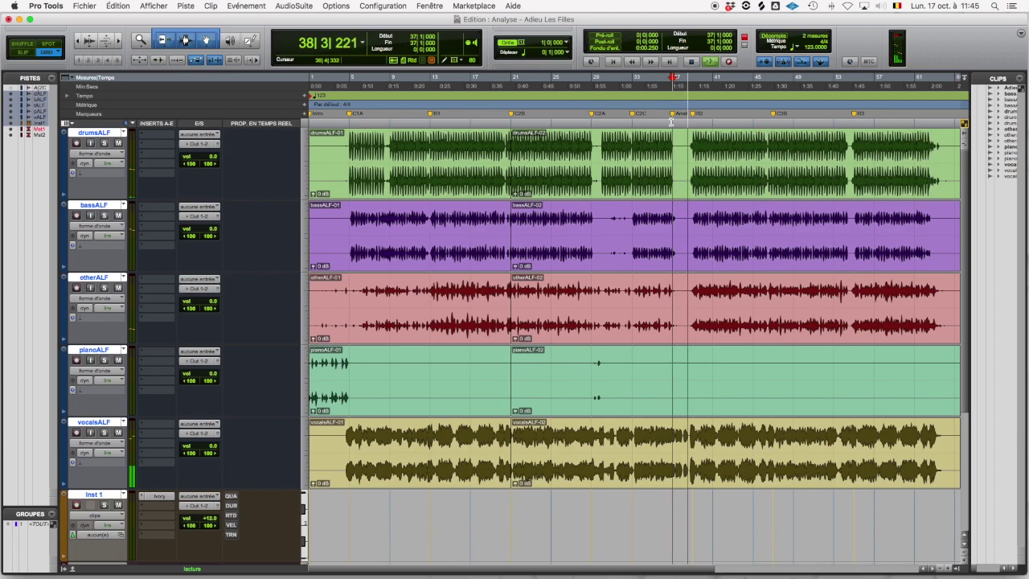
key("space")
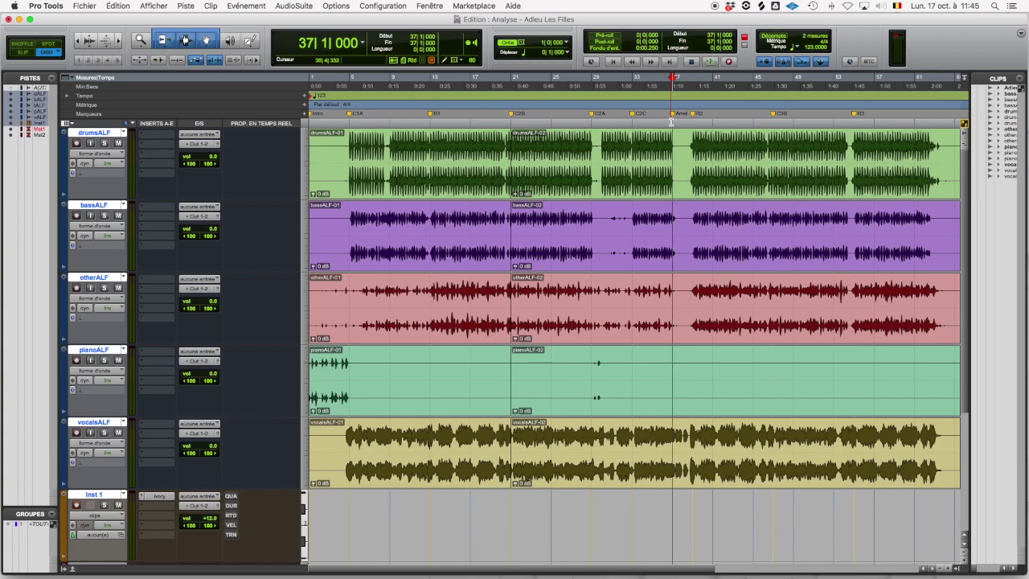
Compare the starts of the R1 section at bar 13 and the R2 section at bar 39 by playing each briefly
key("period")
key("3")
key("period")
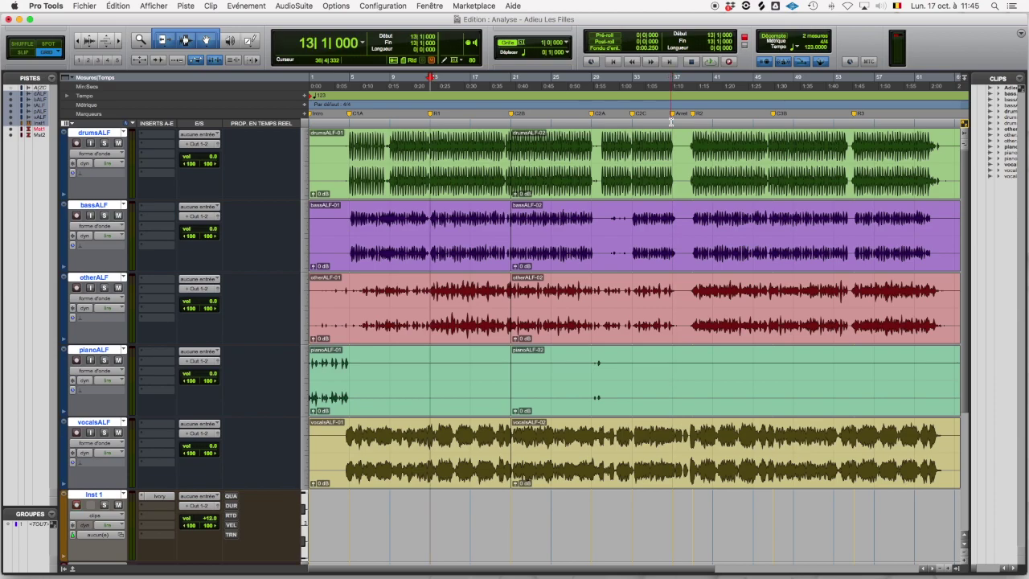
key("space")
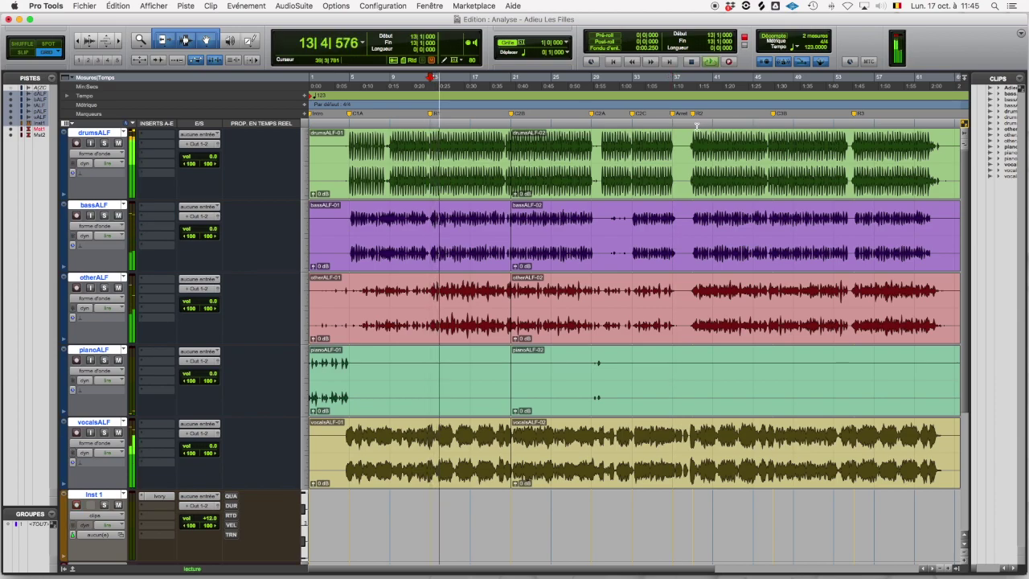
key("space")
left_click(692, 121)
key("space")
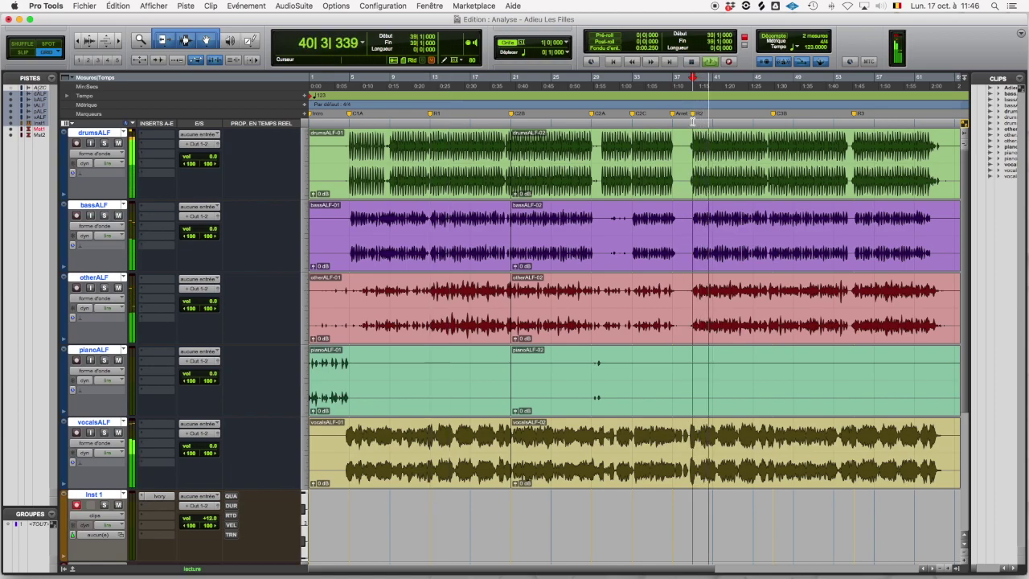
key("space")
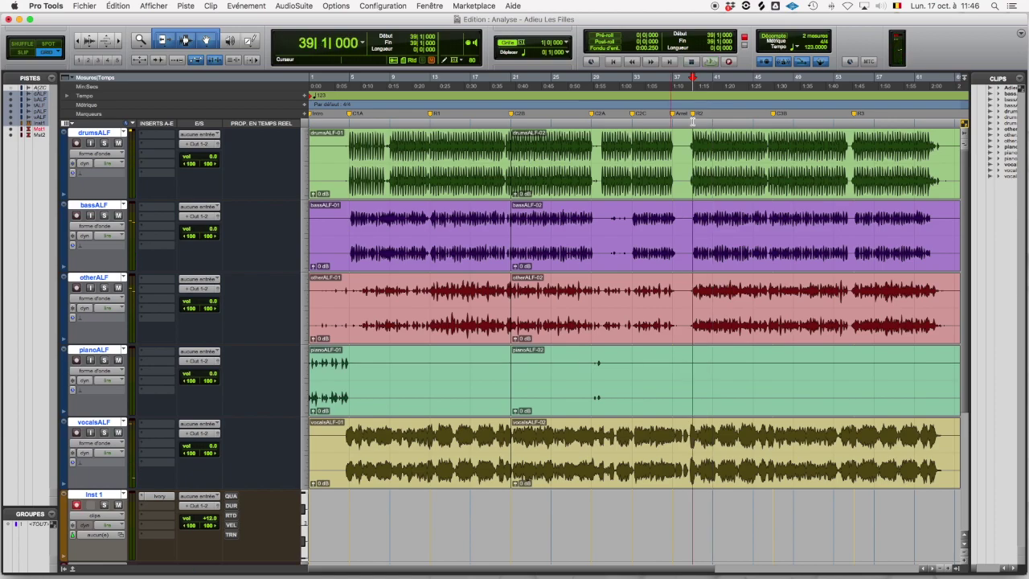
Play the R3 section from bar 55 and the preceding section from the bar 47 marker
left_click(854, 121)
key("space")
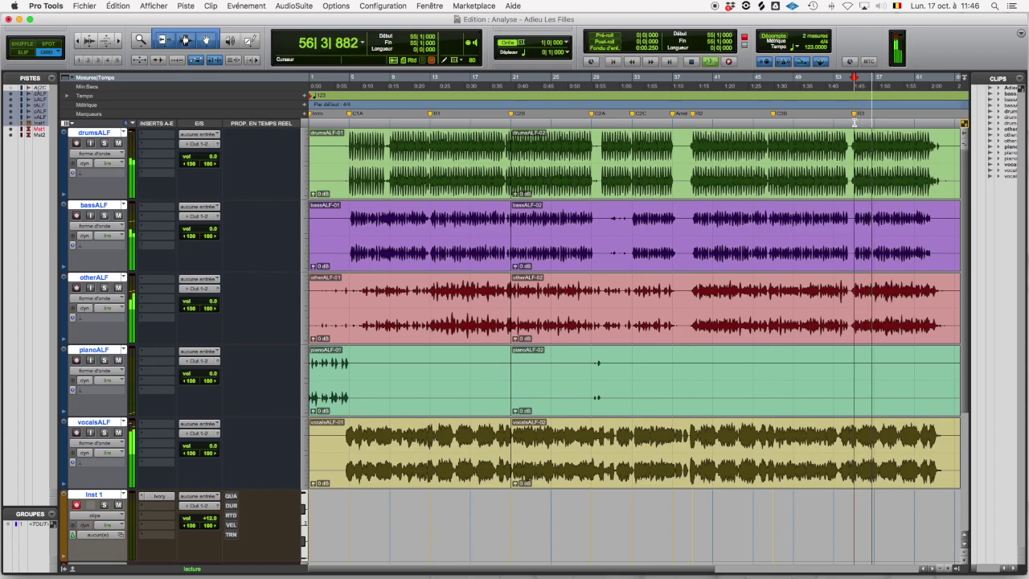
key("space")
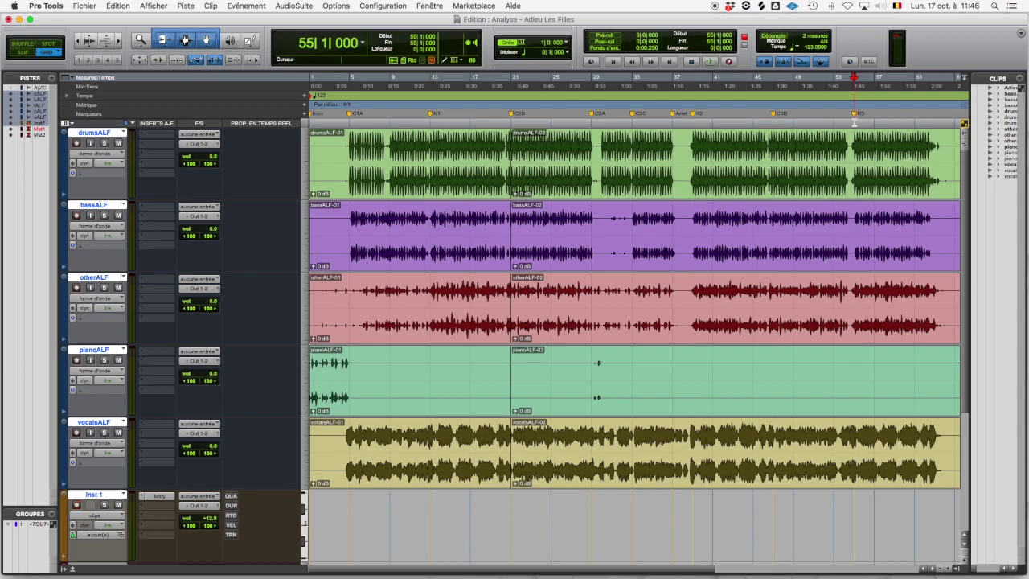
left_click(772, 116)
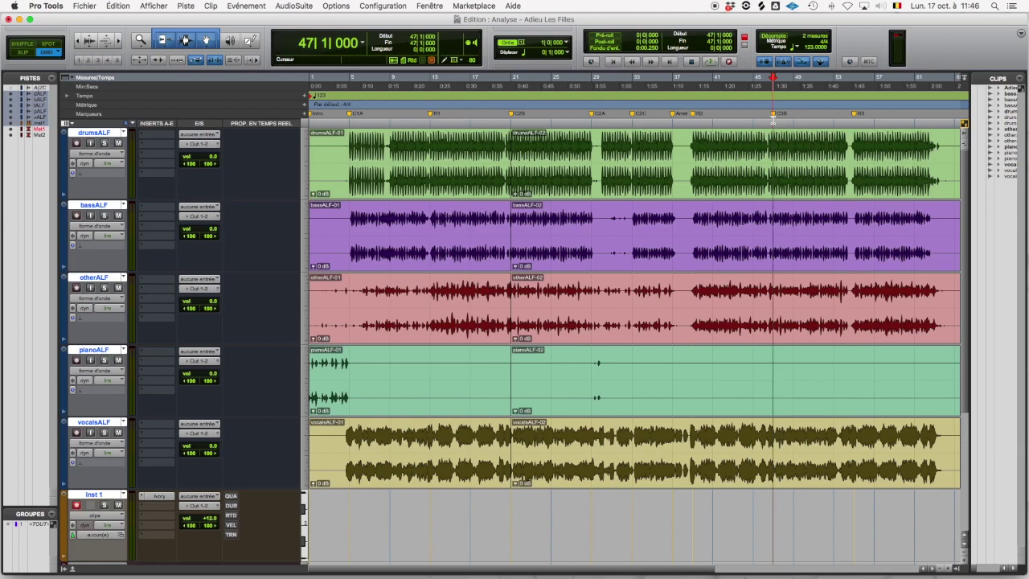
key("space")
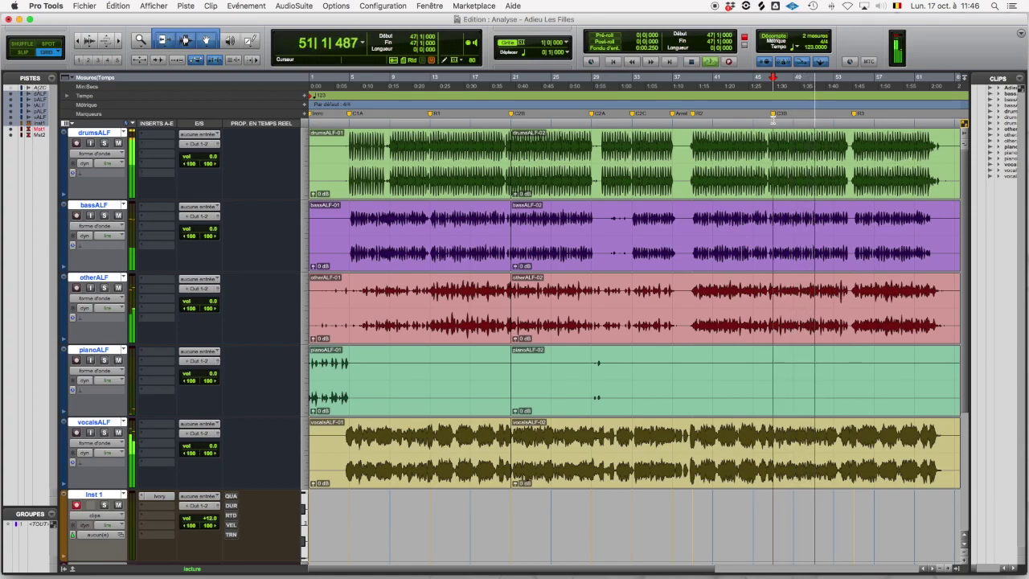
key("space")
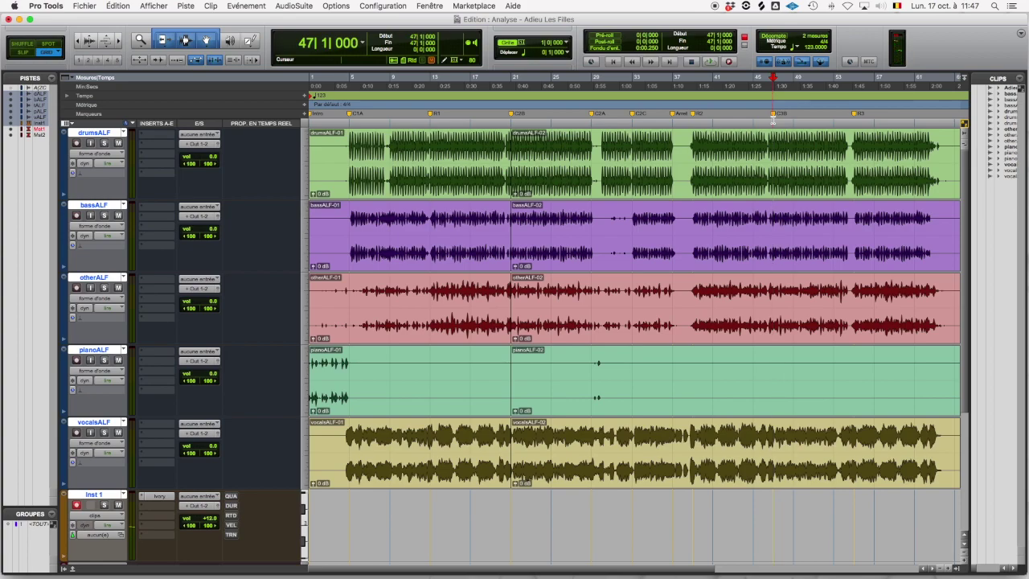
Solo the bass and Inst 1 tracks and play the R1 section from bar 13
left_click(431, 214)
key("shift+s")
key("space")
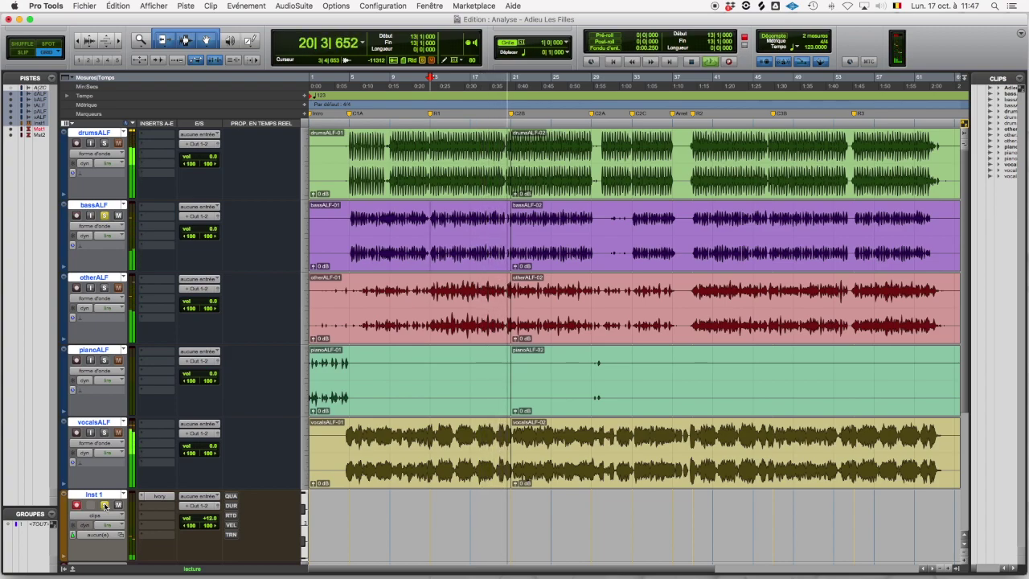
key("space")
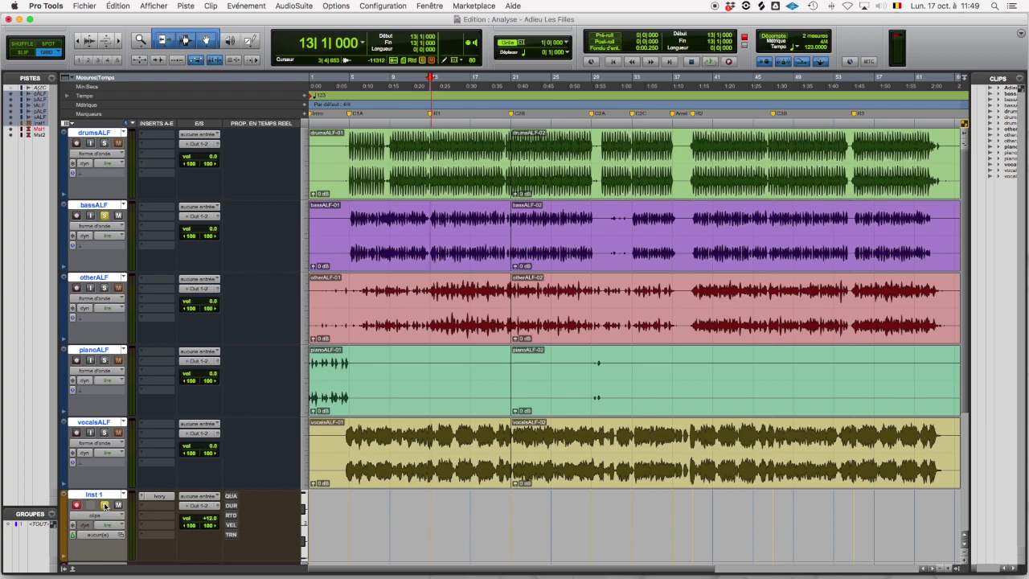
Solo the vocals track with Inst 1 instead of the bass and play the C1A section from bar 5
left_click(105, 505)
left_click(340, 540)
key("space")
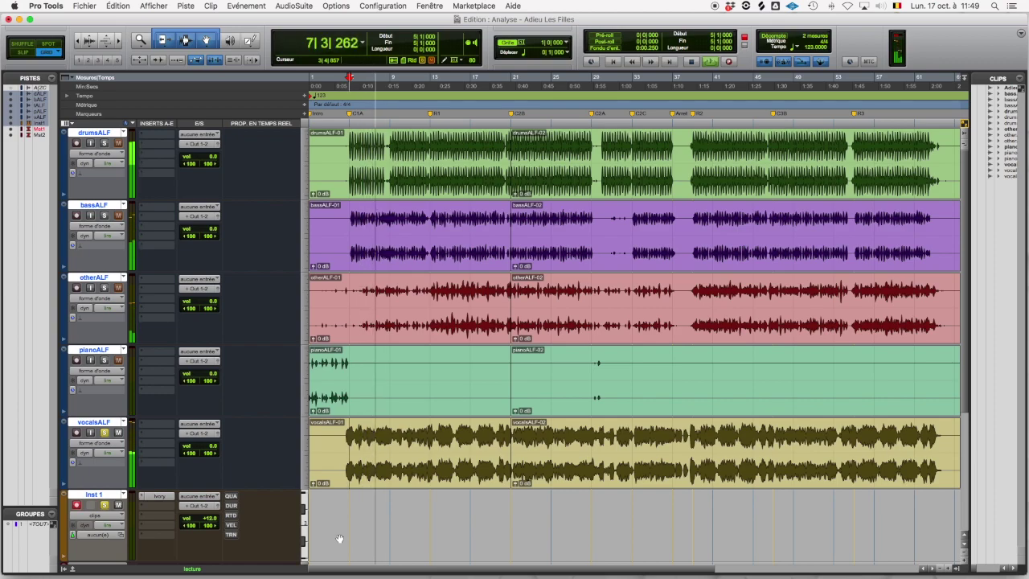
key("space")
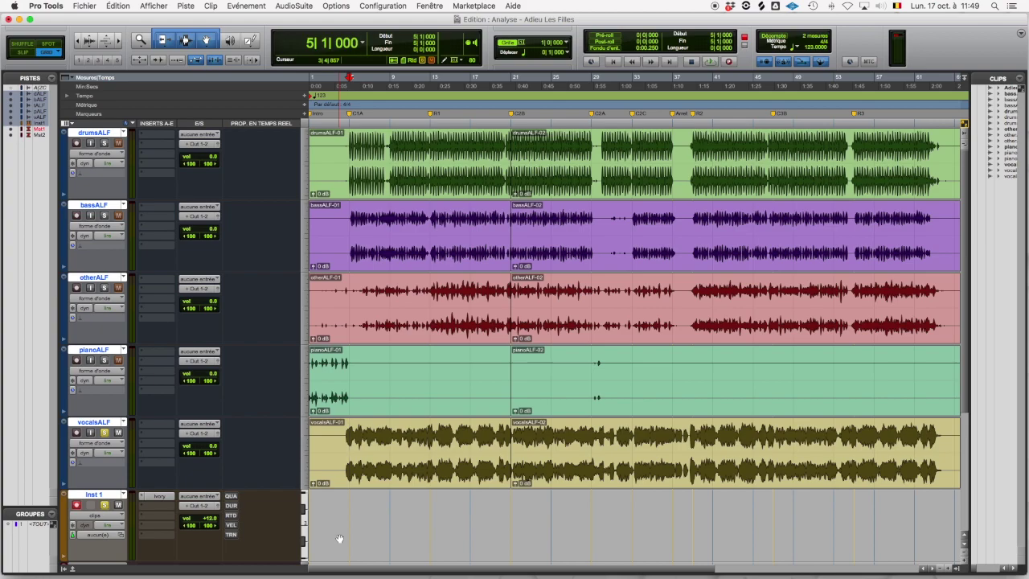
Play the R1 section from bar 13 with only the vocals and Inst 1 soloed
left_click(432, 115)
key("space")
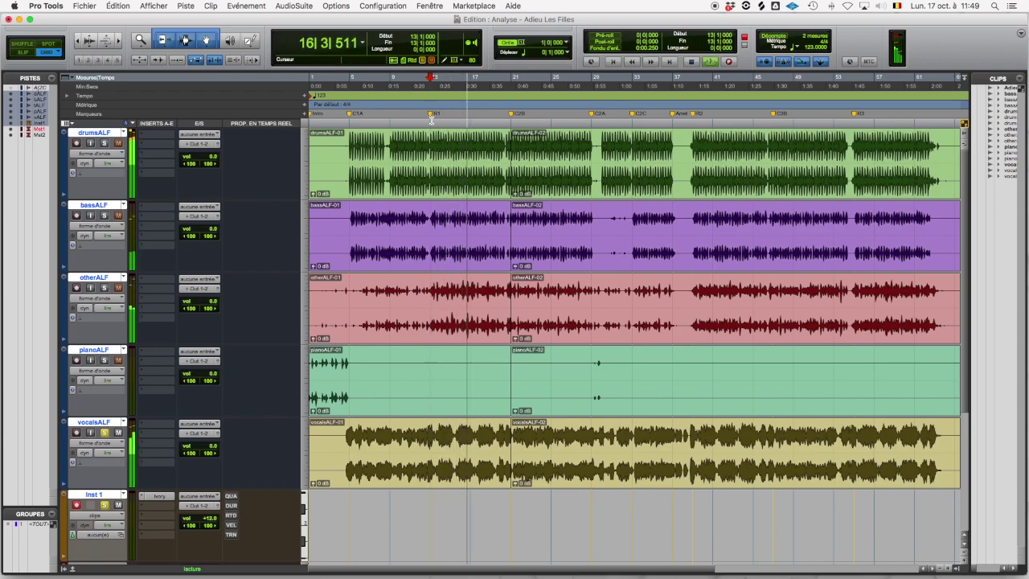
key("space")
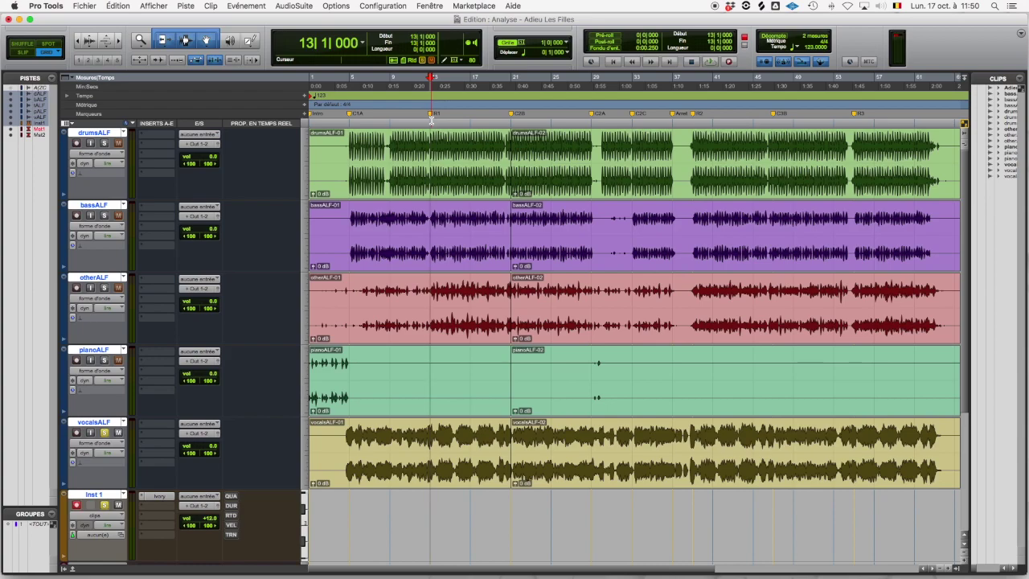
Play the section from the bar 21 marker with only the vocals and Inst 1 tracks soloed
left_click(511, 114)
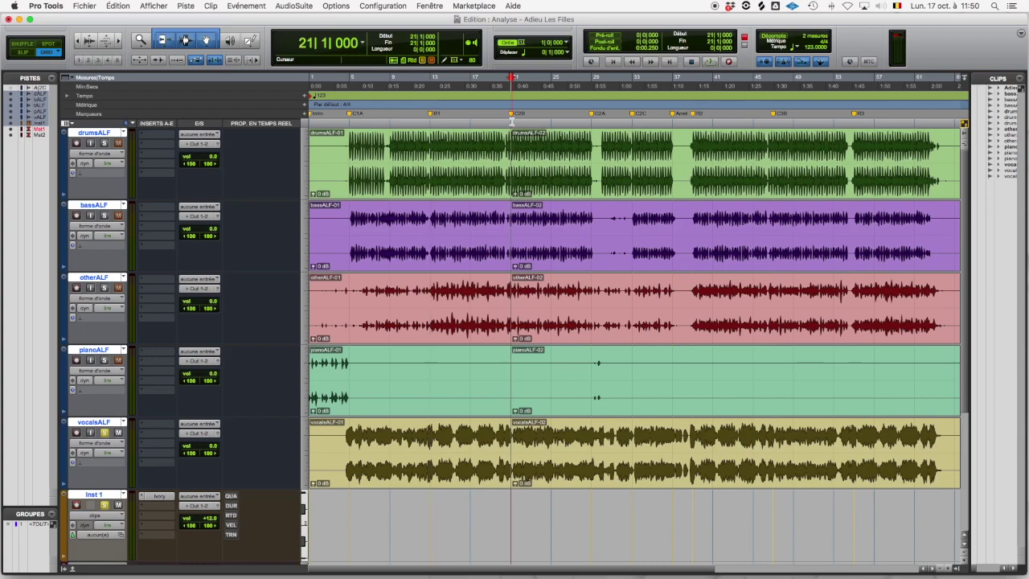
key("space")
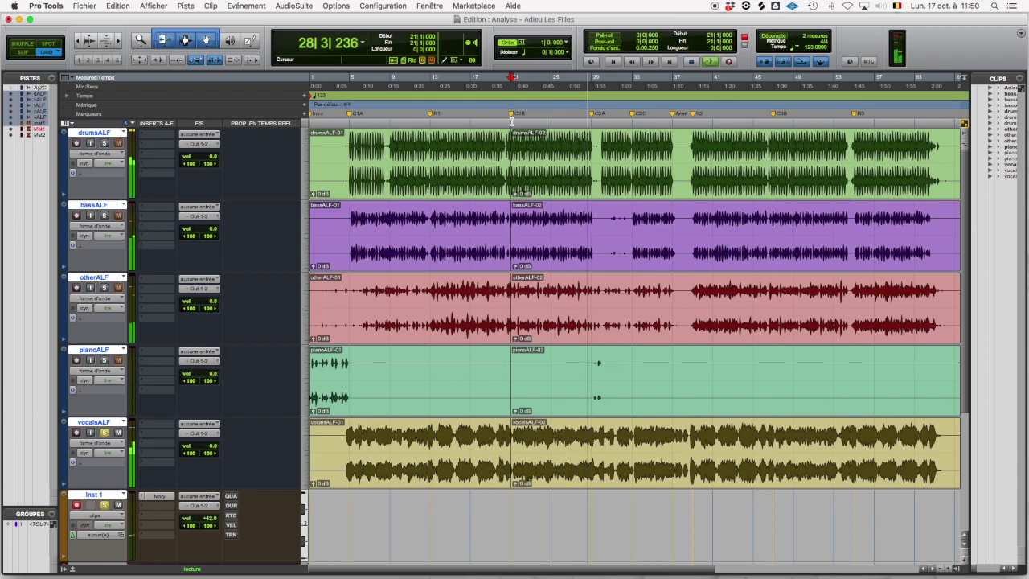
key("space")
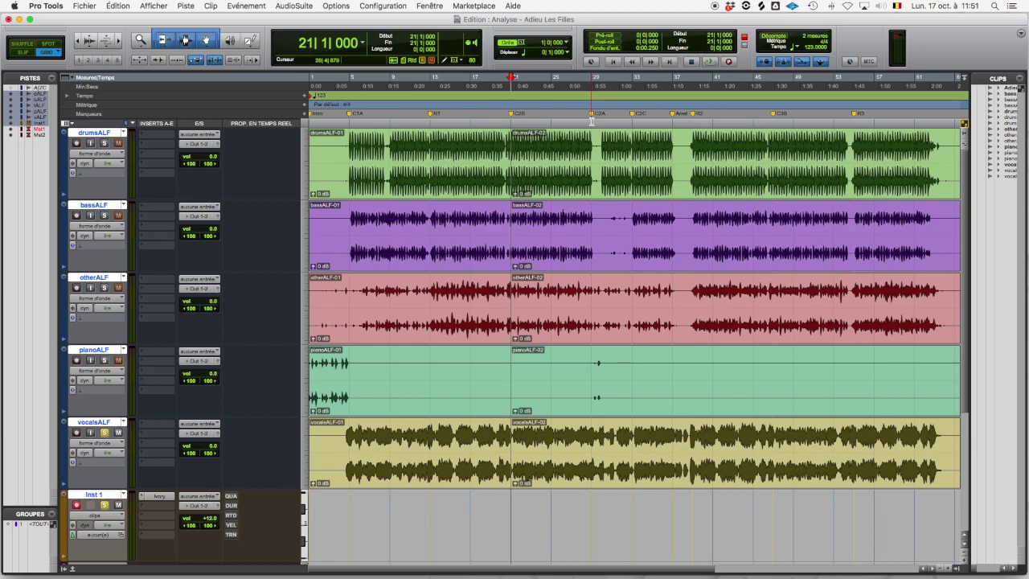
Play the soloed vocals in the C2A section from bar 29 and in the C2C section from bar 33
left_click(592, 120)
key("space")
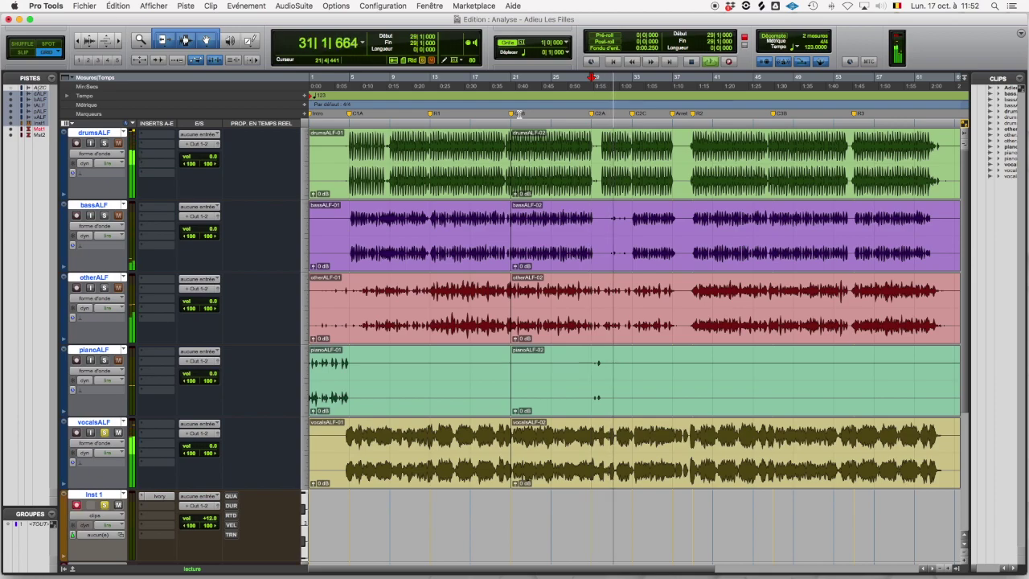
key("space")
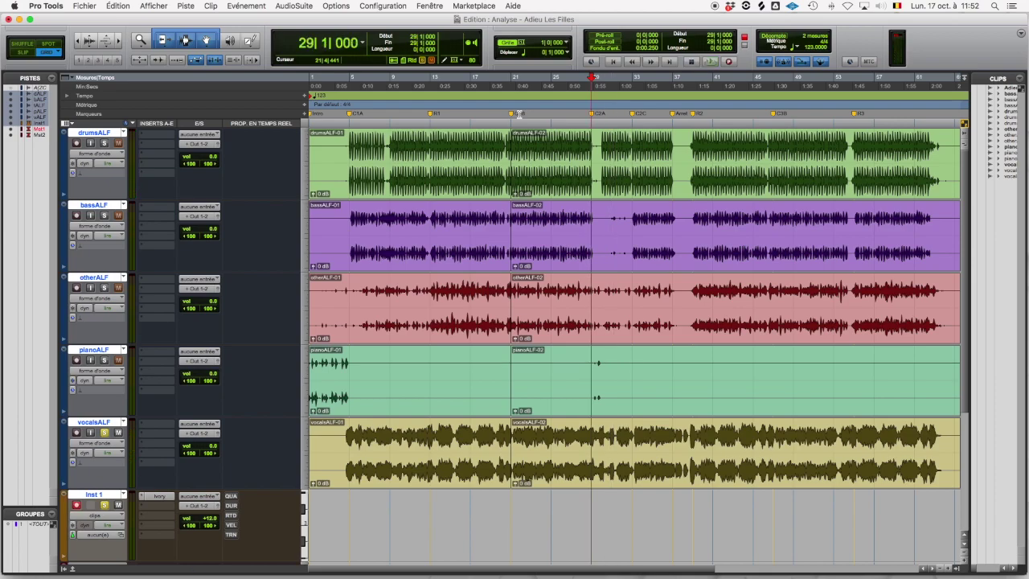
left_click(633, 104)
key("space")
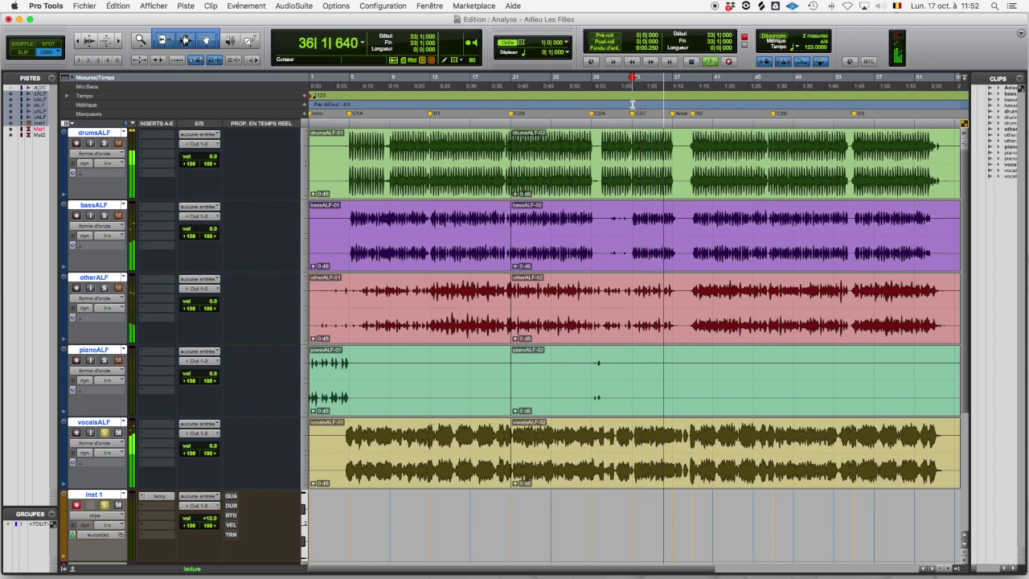
key("space")
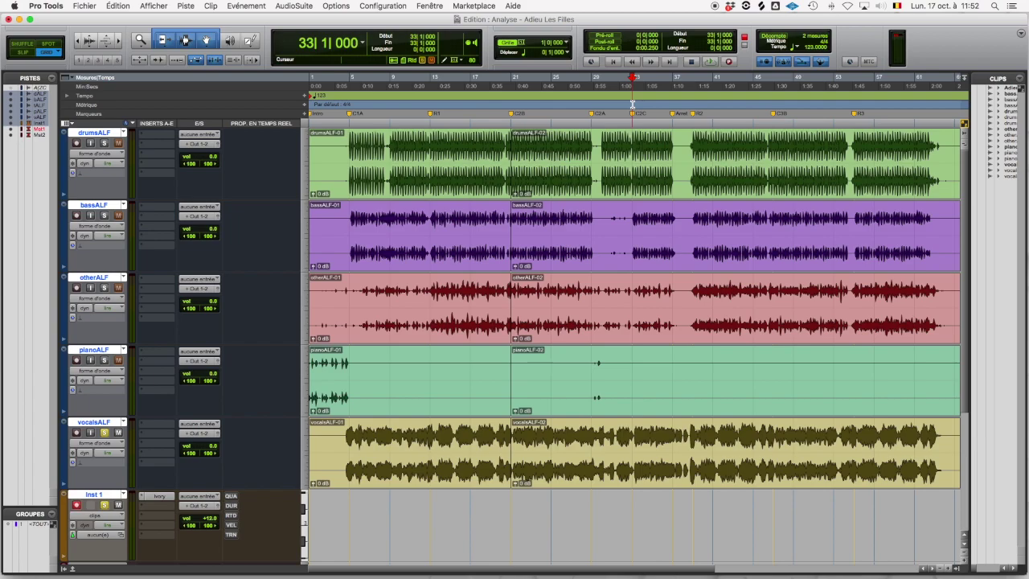
Play the soloed vocals from the bar 47 marker and in the R3 section from bar 55
left_click(799, 186)
key("space")
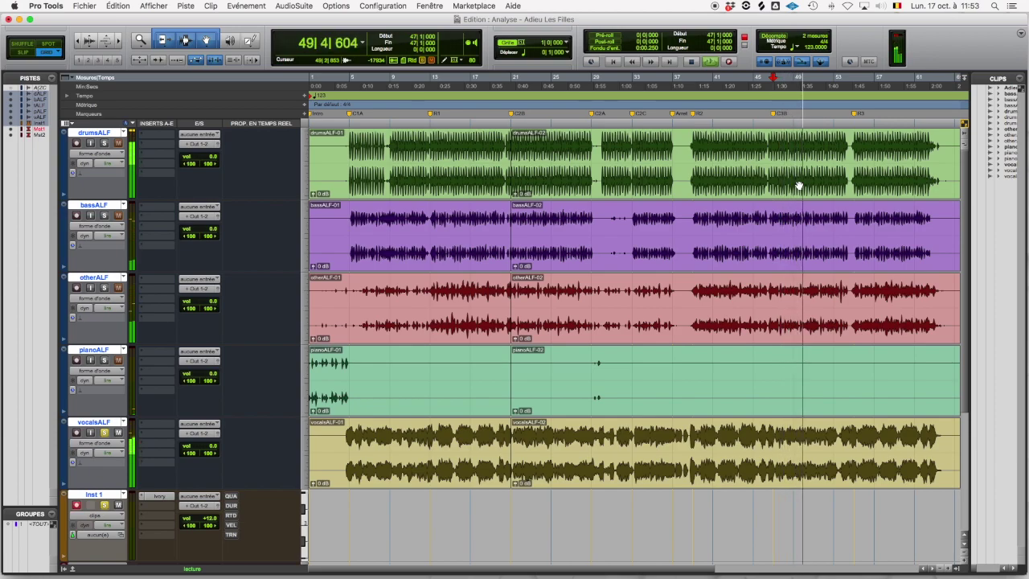
key("space")
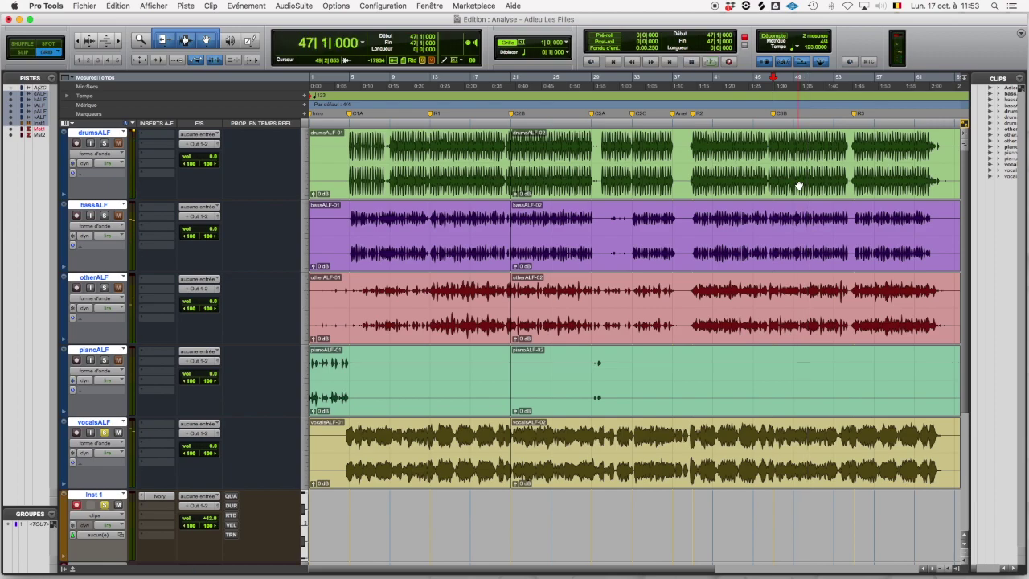
left_click(861, 208)
key("space")
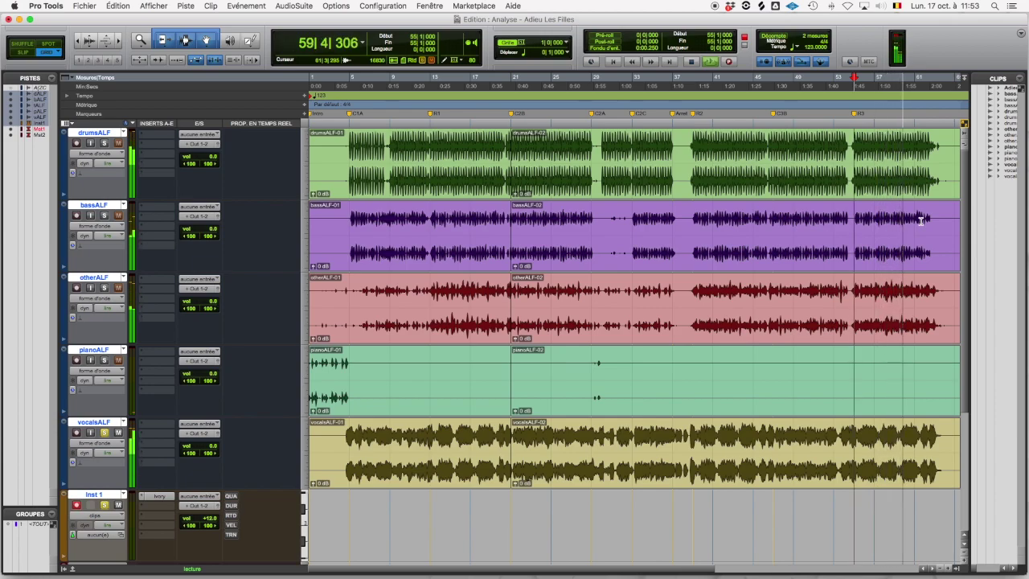
key("space")
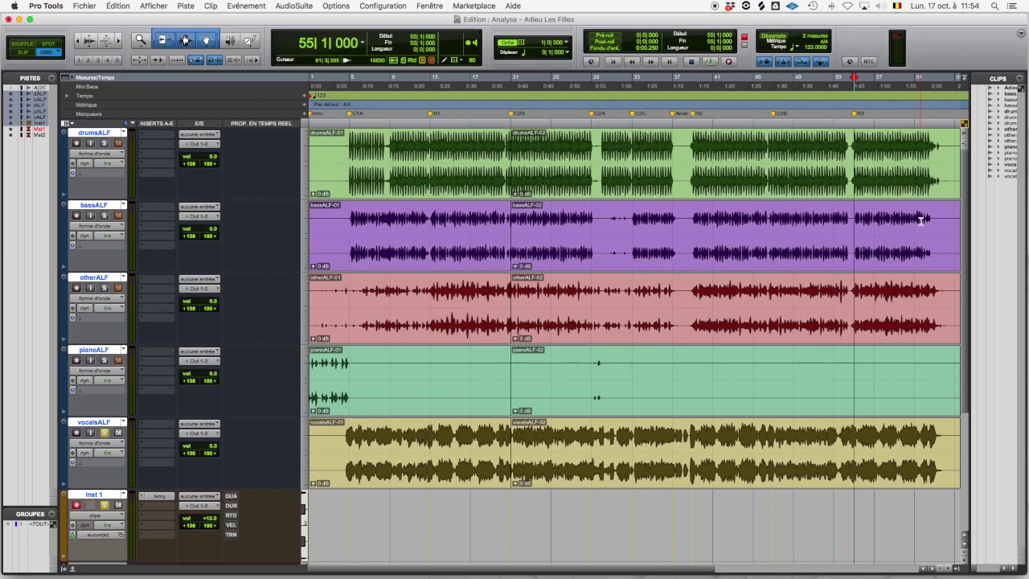
Unsolo the vocals and Inst 1 tracks and play the full mix from bar 12 into the R1 section
left_click(106, 434)
left_click(104, 505)
left_click(435, 196)
key("space")
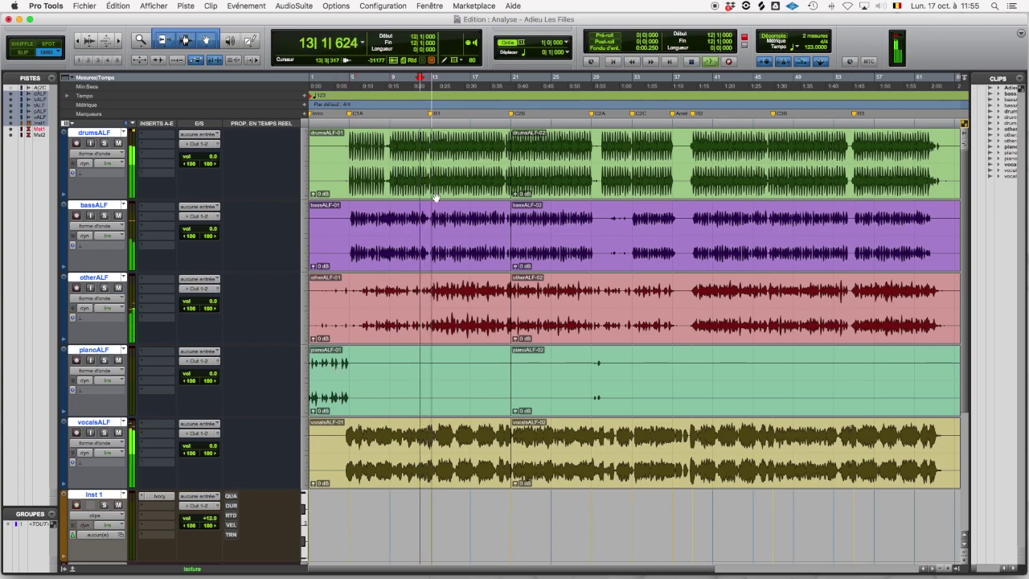
key("space")
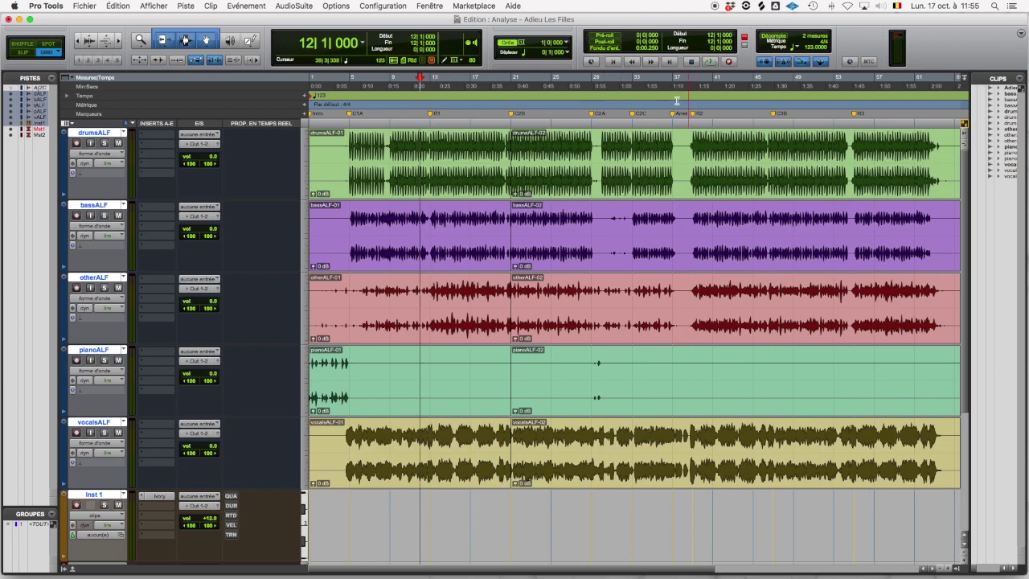
Play the full mix from bar 36 into the R2 section and from bar 53 into the R3 section
left_click(677, 215)
key("space")
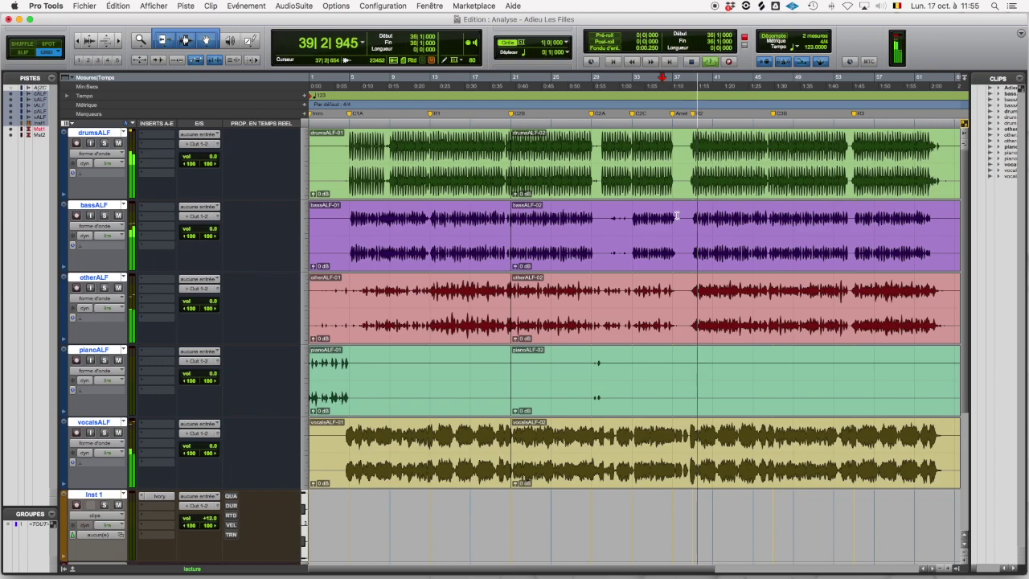
key("space")
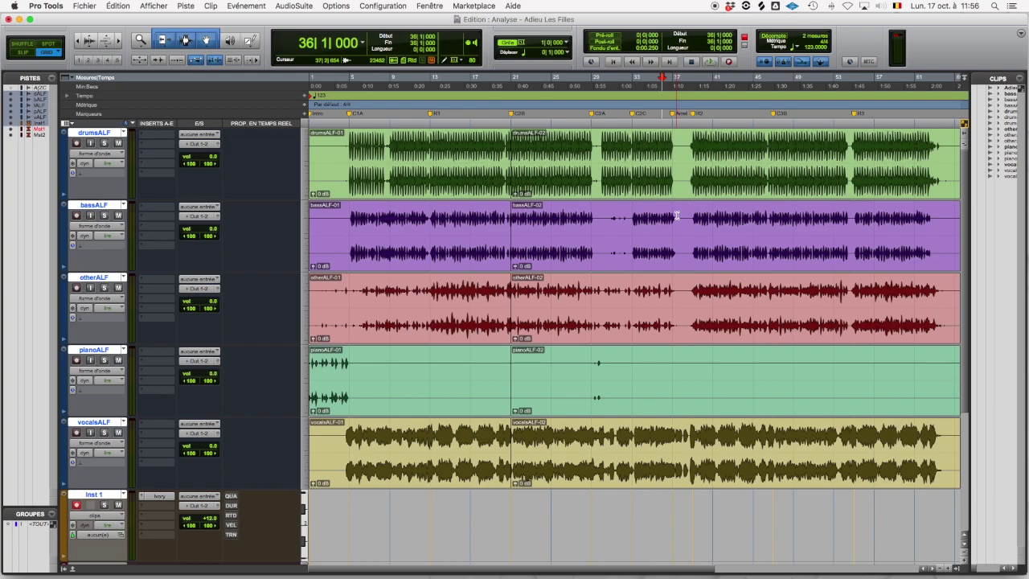
left_click(834, 137)
key("space")
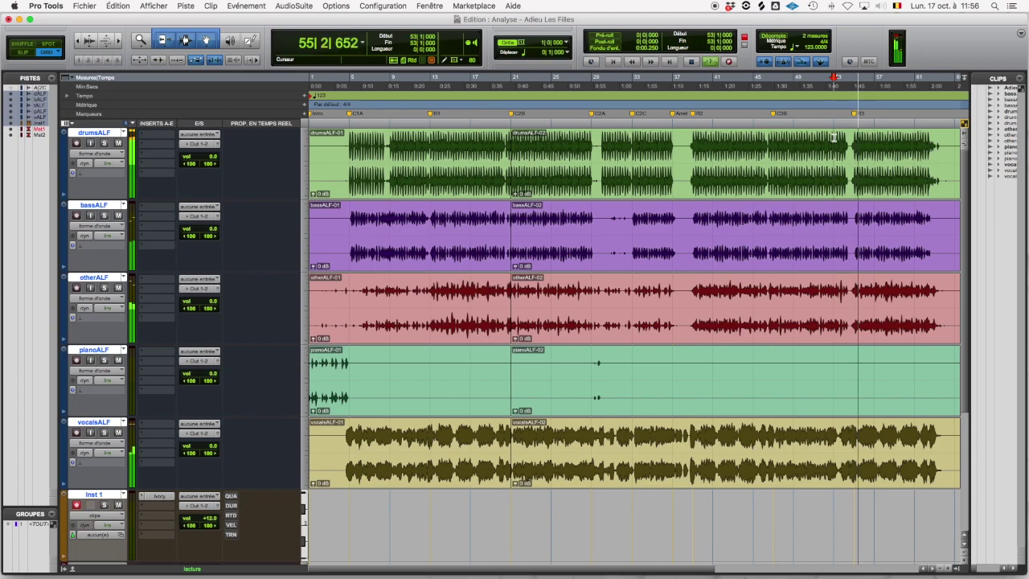
key("space")
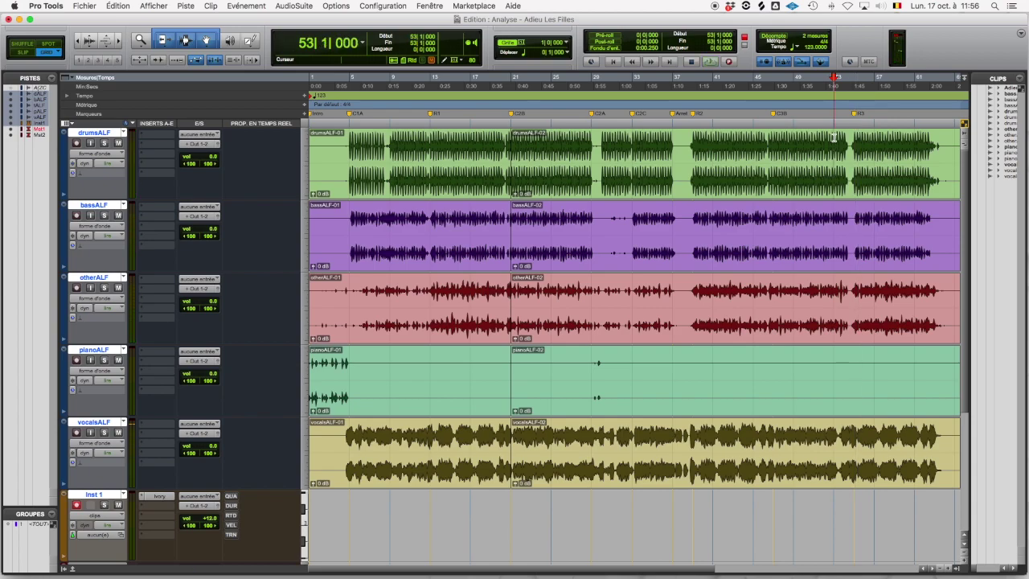